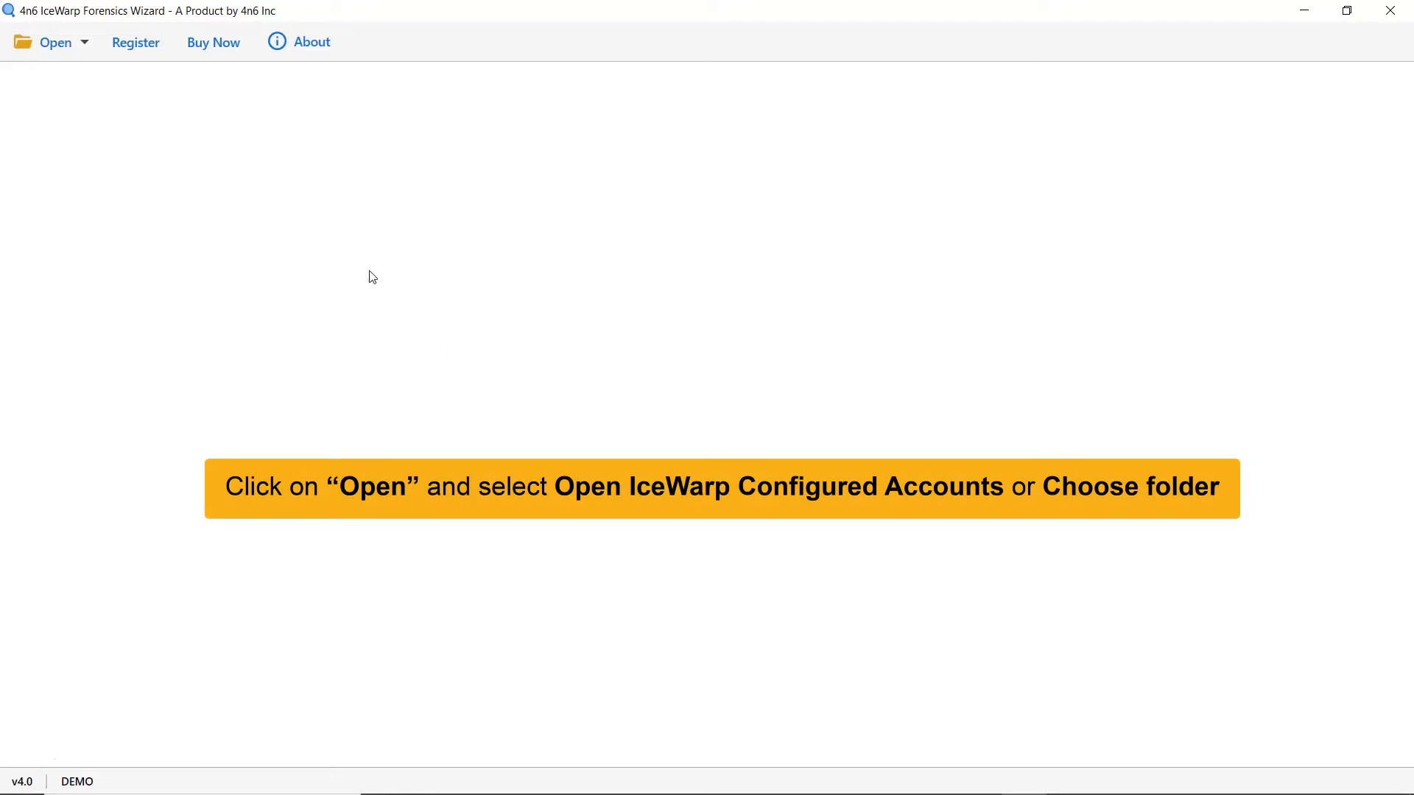
- Load the mailbox of the listed configured IceWarp account
click(87, 44)
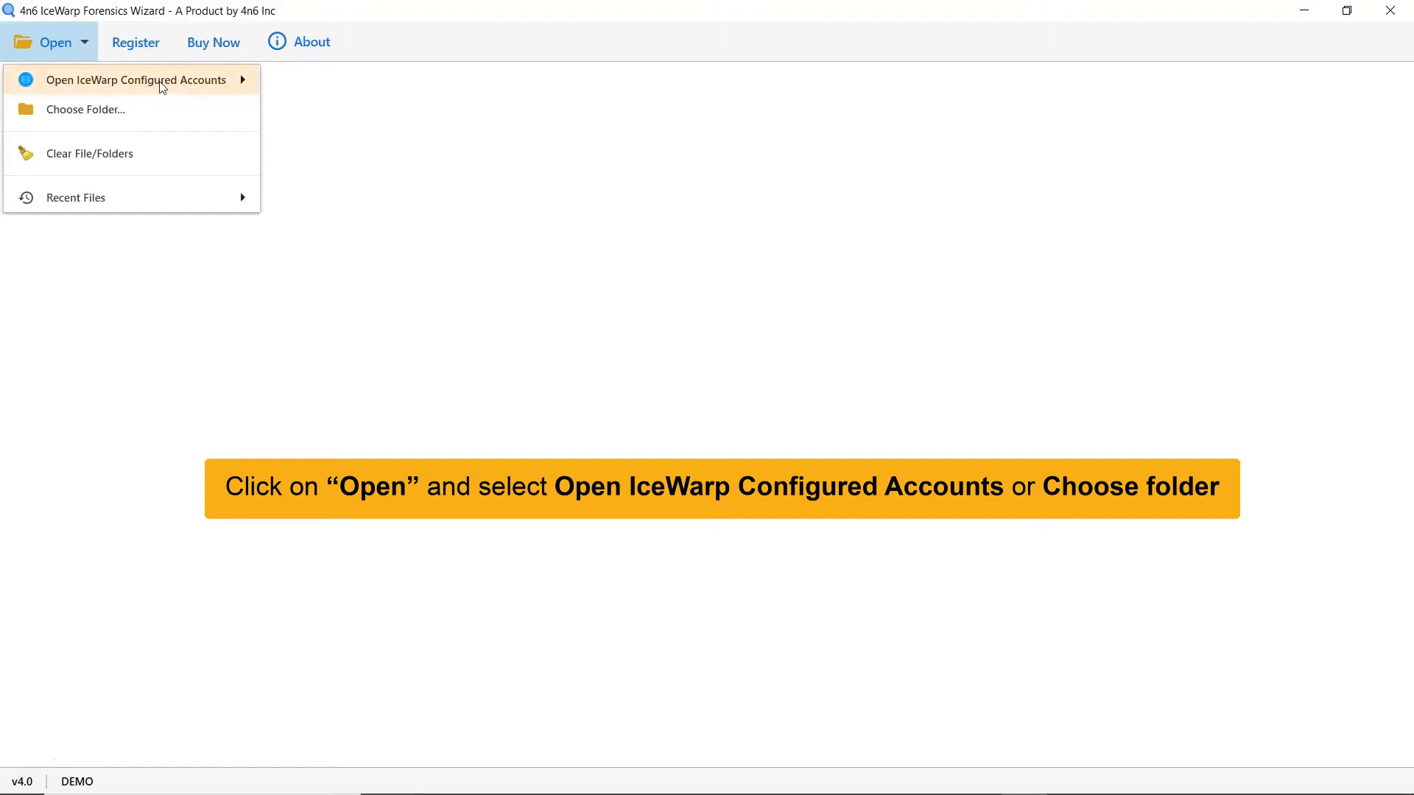
mouse_move(163, 86)
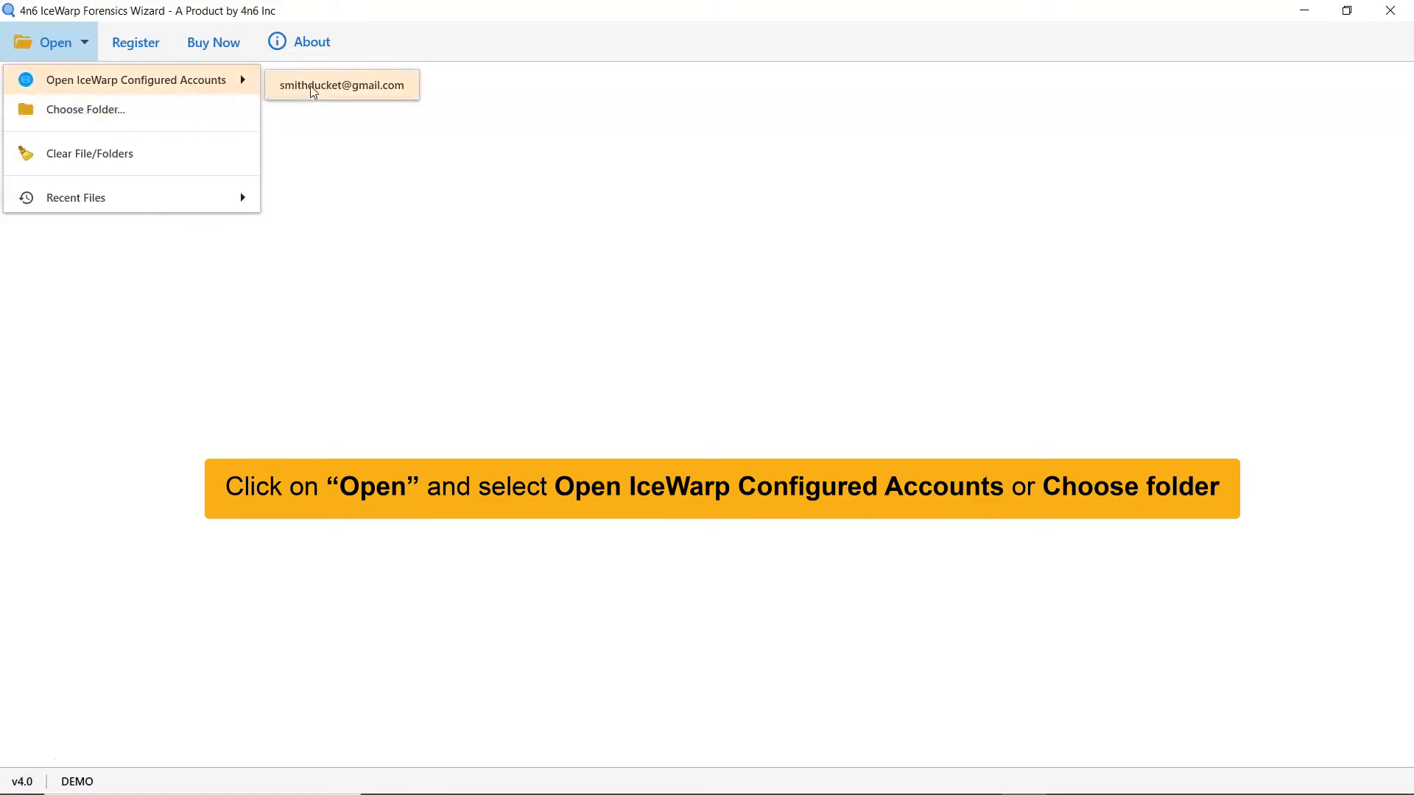
click(325, 85)
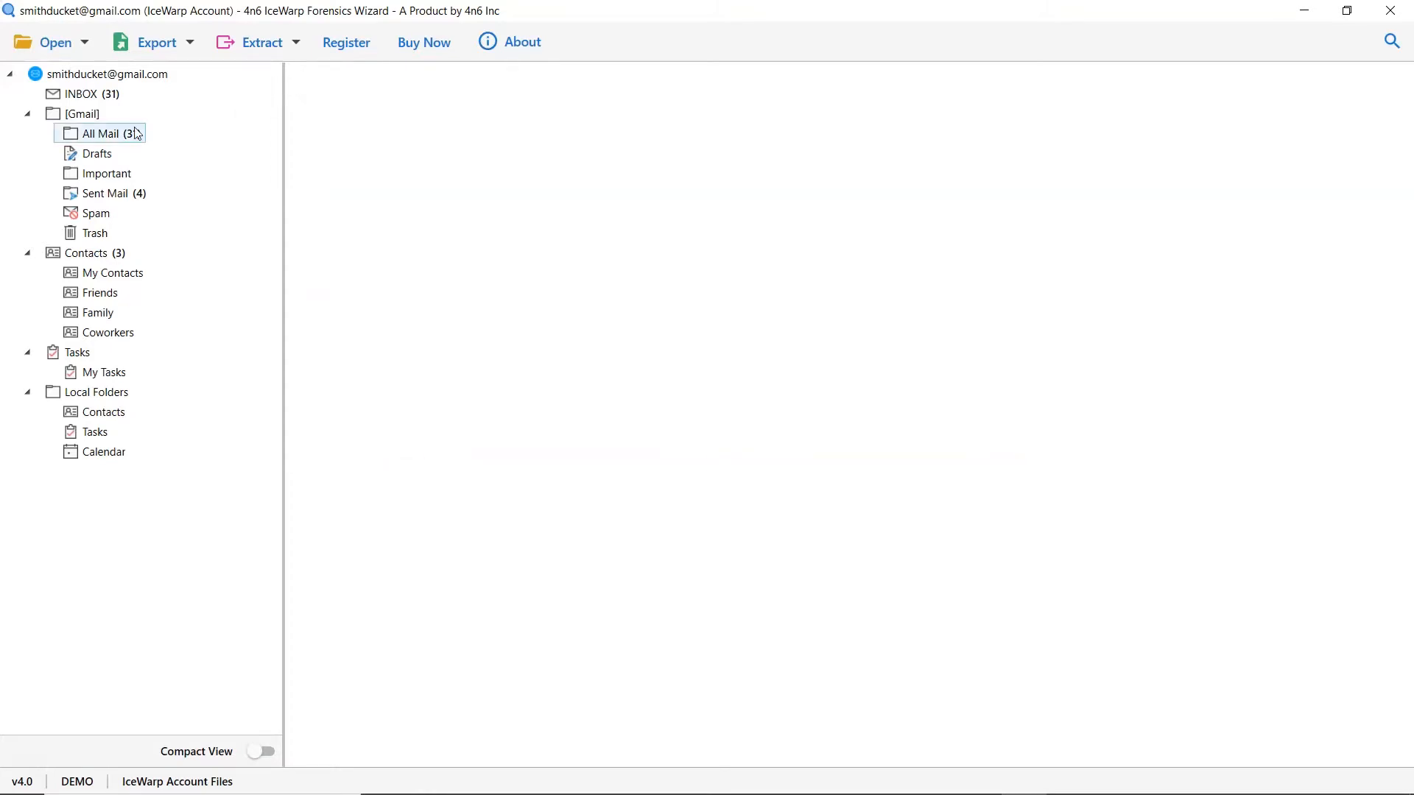
- Preview the "Fwd: Document" message in All Mail and check the open and save options of its miscellaneous.pdf attachment
click(95, 139)
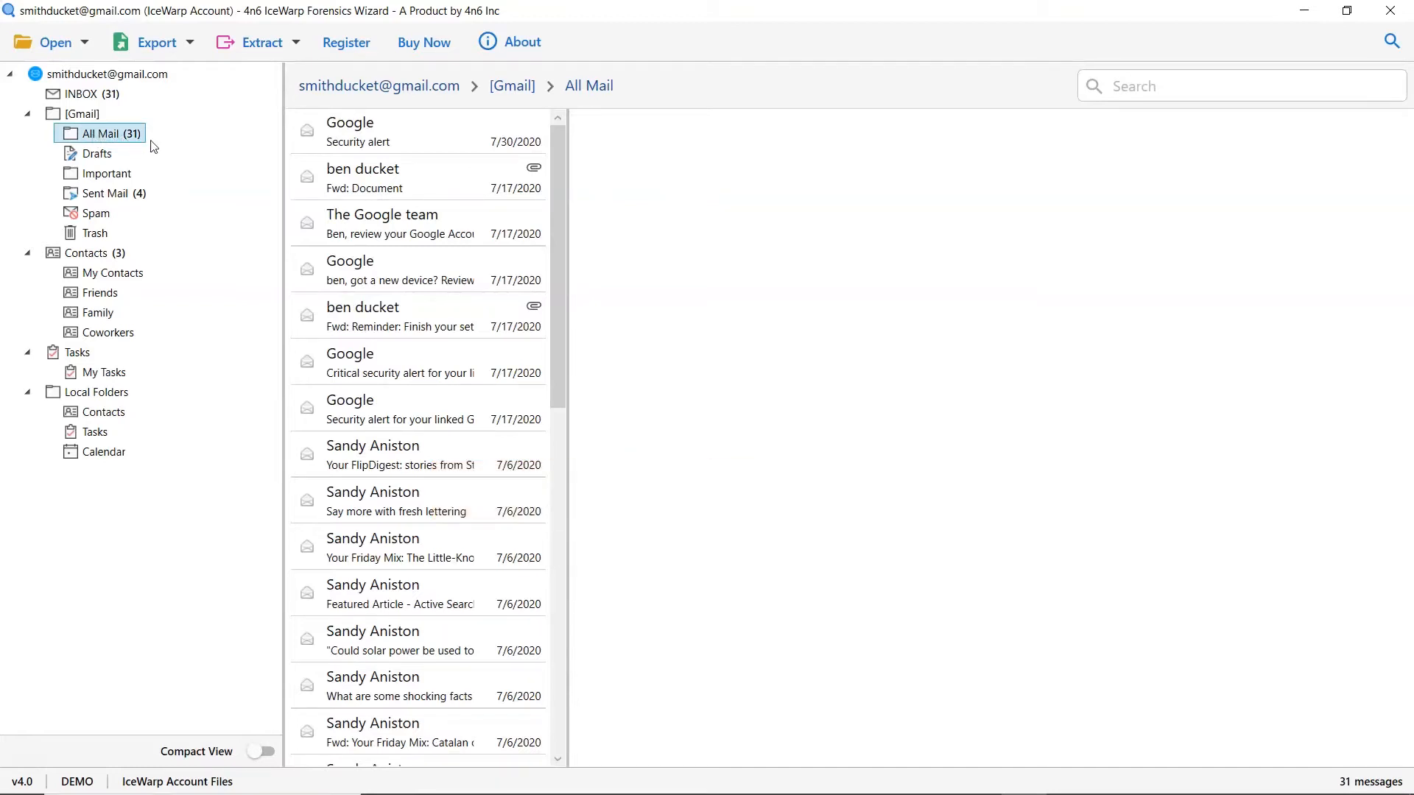
click(426, 189)
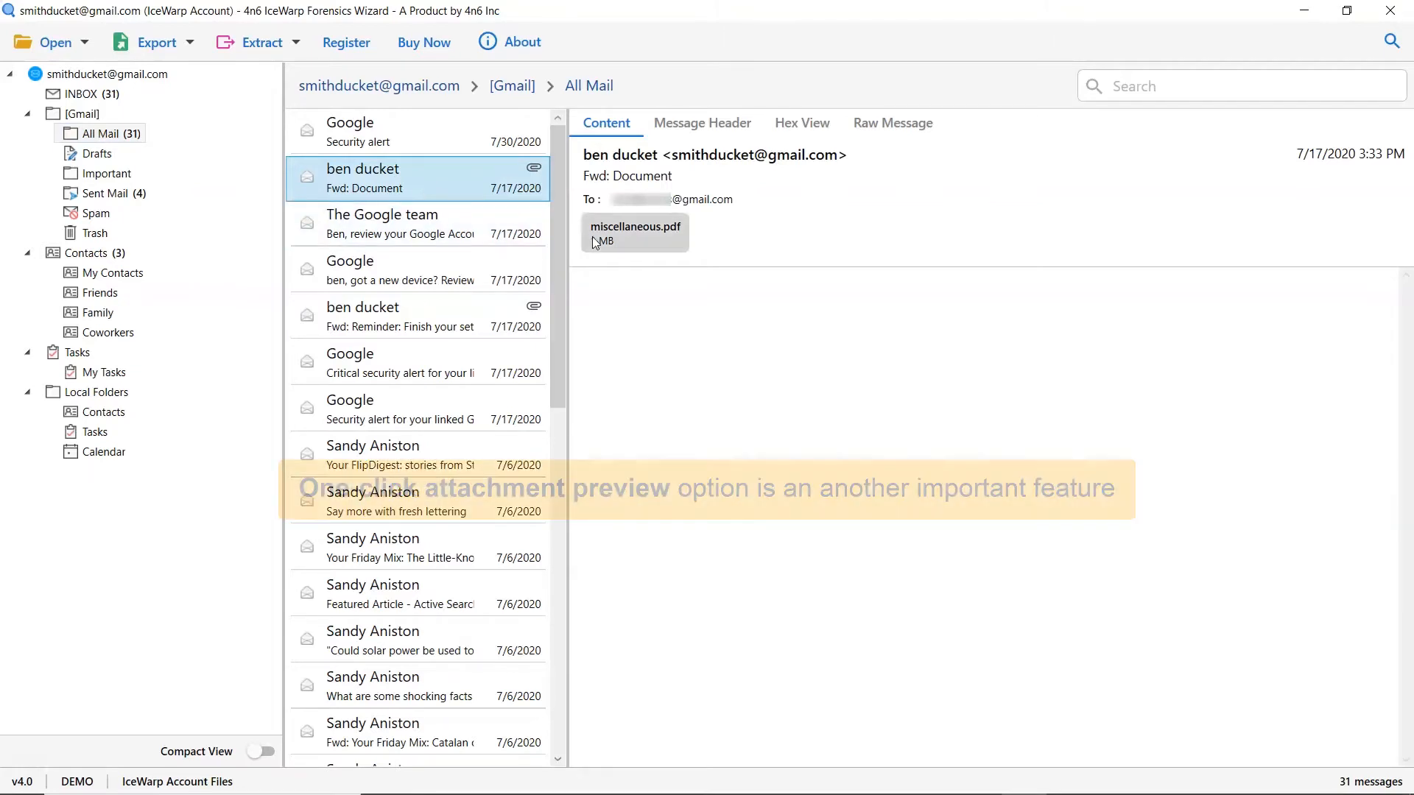
right_click(649, 251)
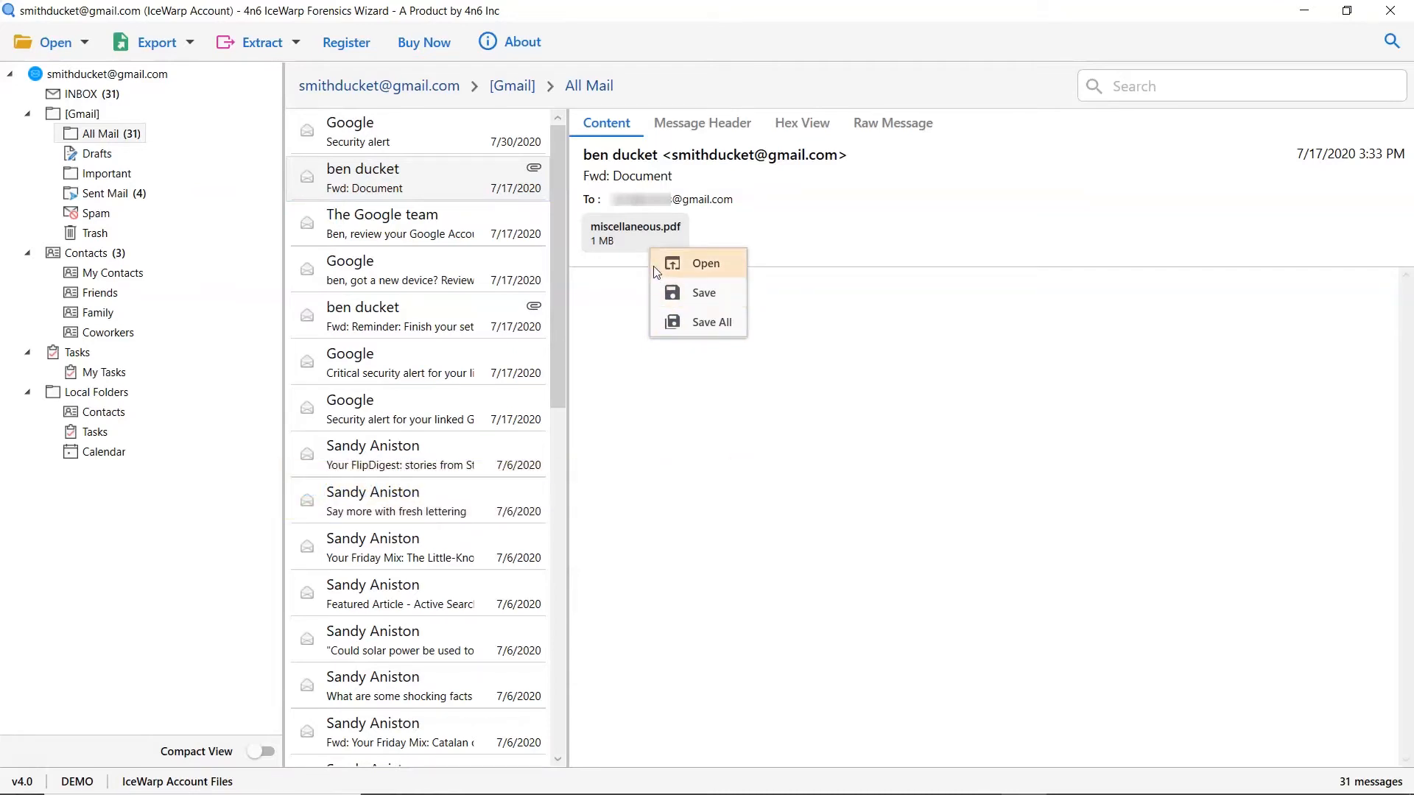
key(Escape)
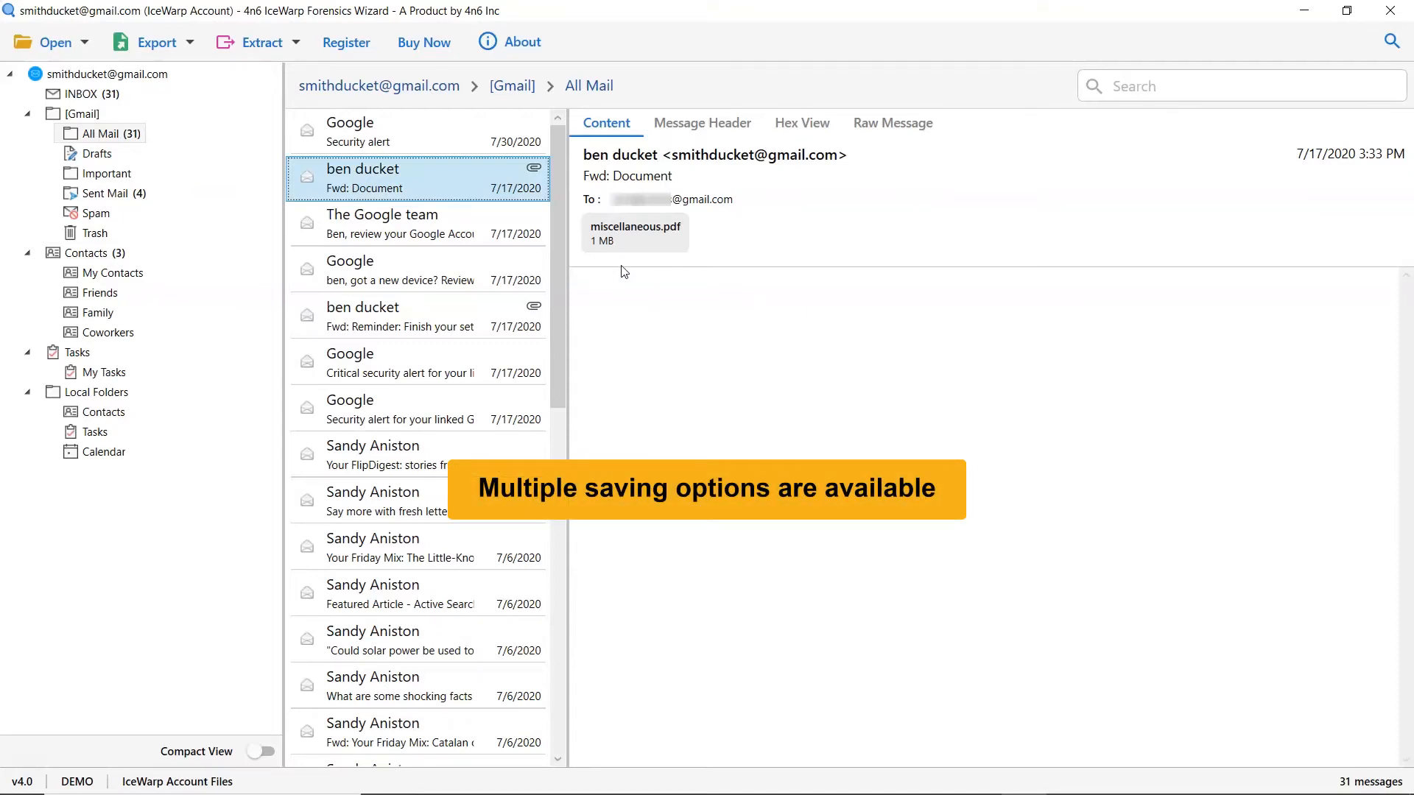
click(176, 47)
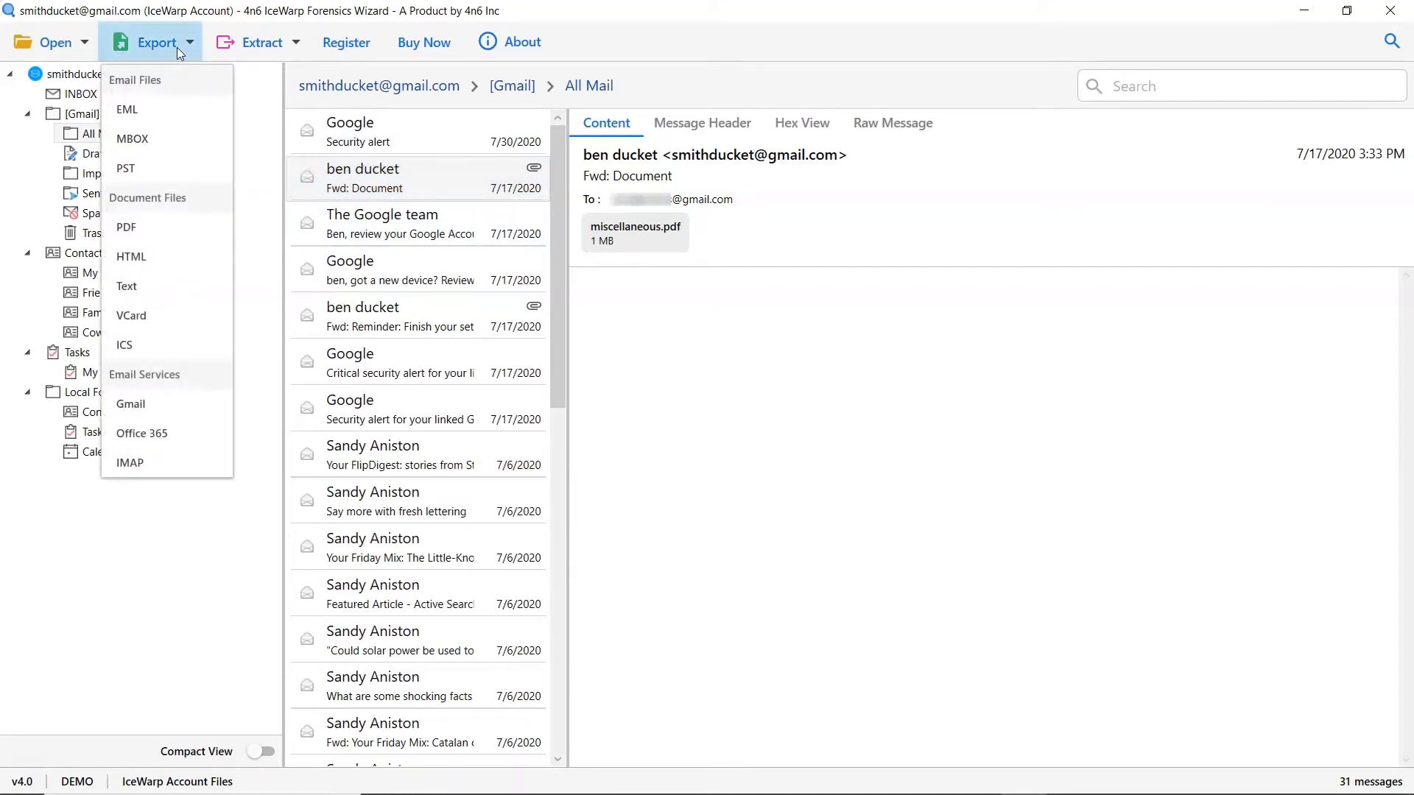
click(177, 47)
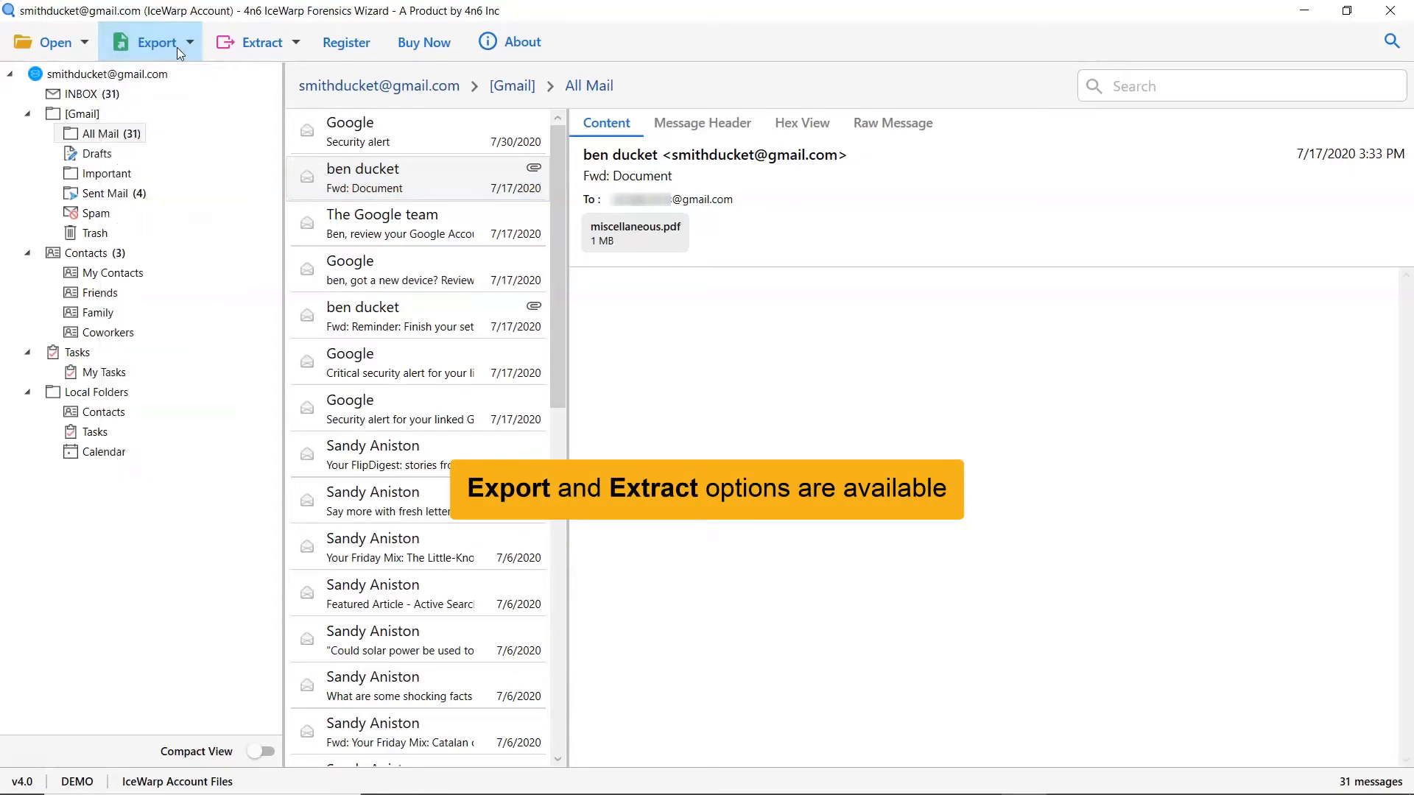
click(290, 47)
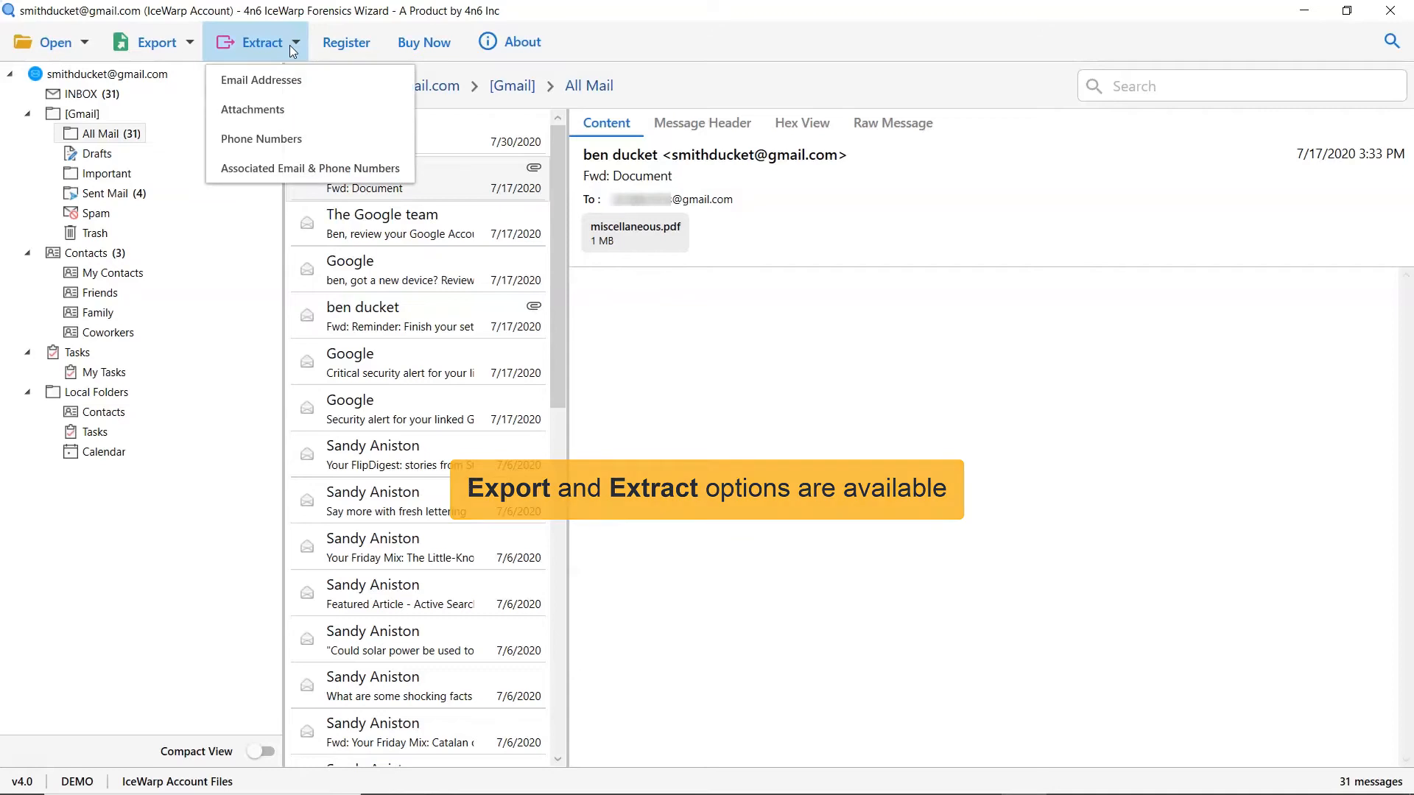
click(289, 45)
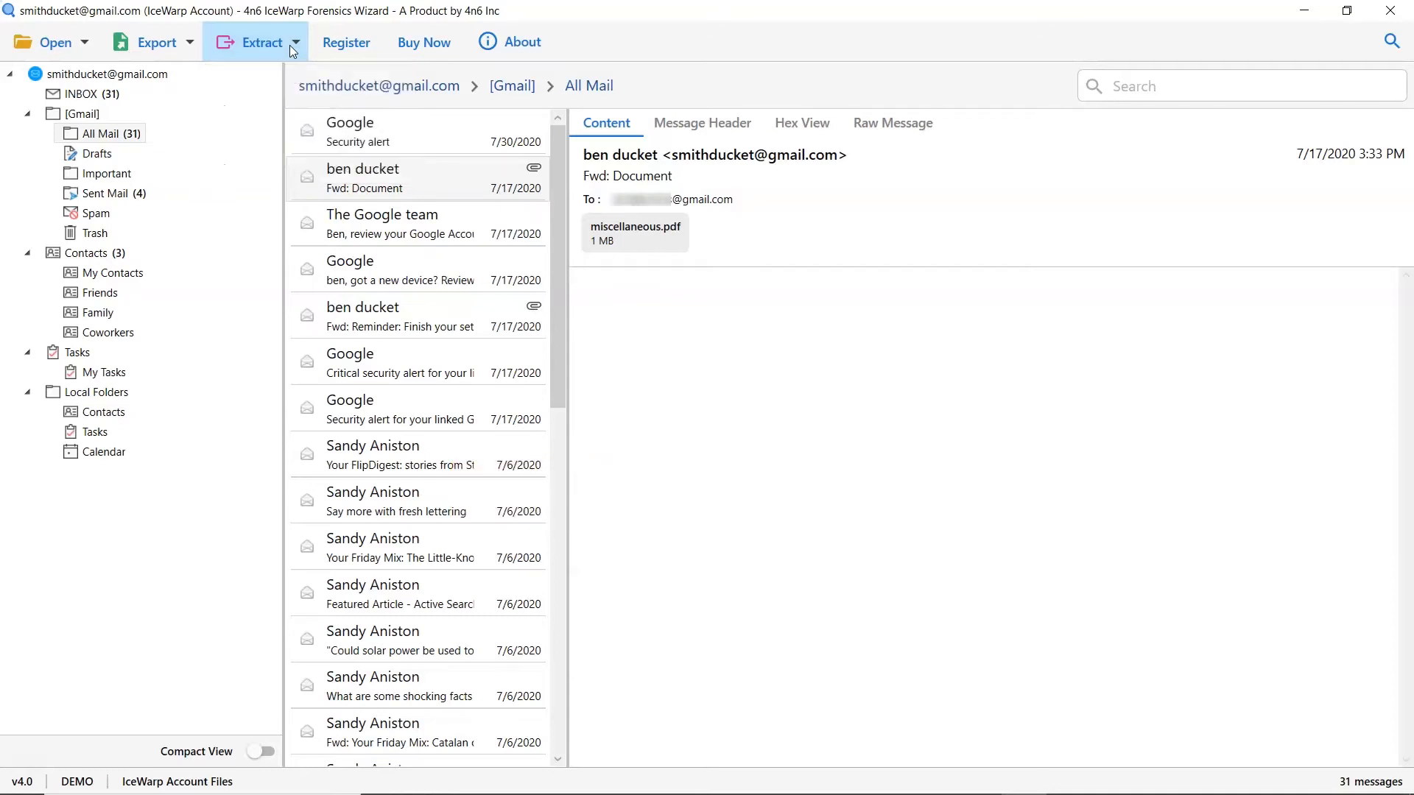
- Set up an Office 365 export that excludes the main Contacts group and the Gmail Trash and Spam folders
click(191, 50)
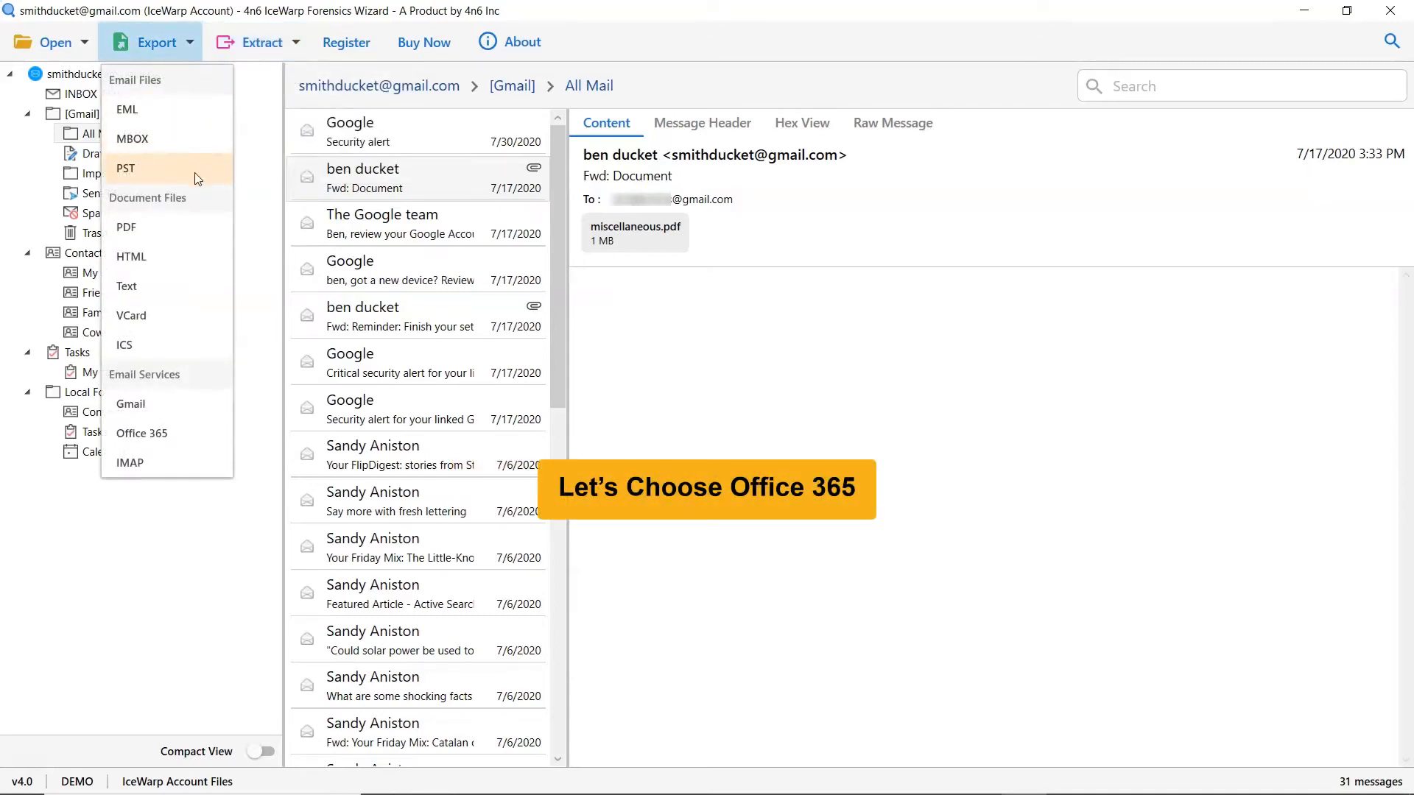
click(197, 439)
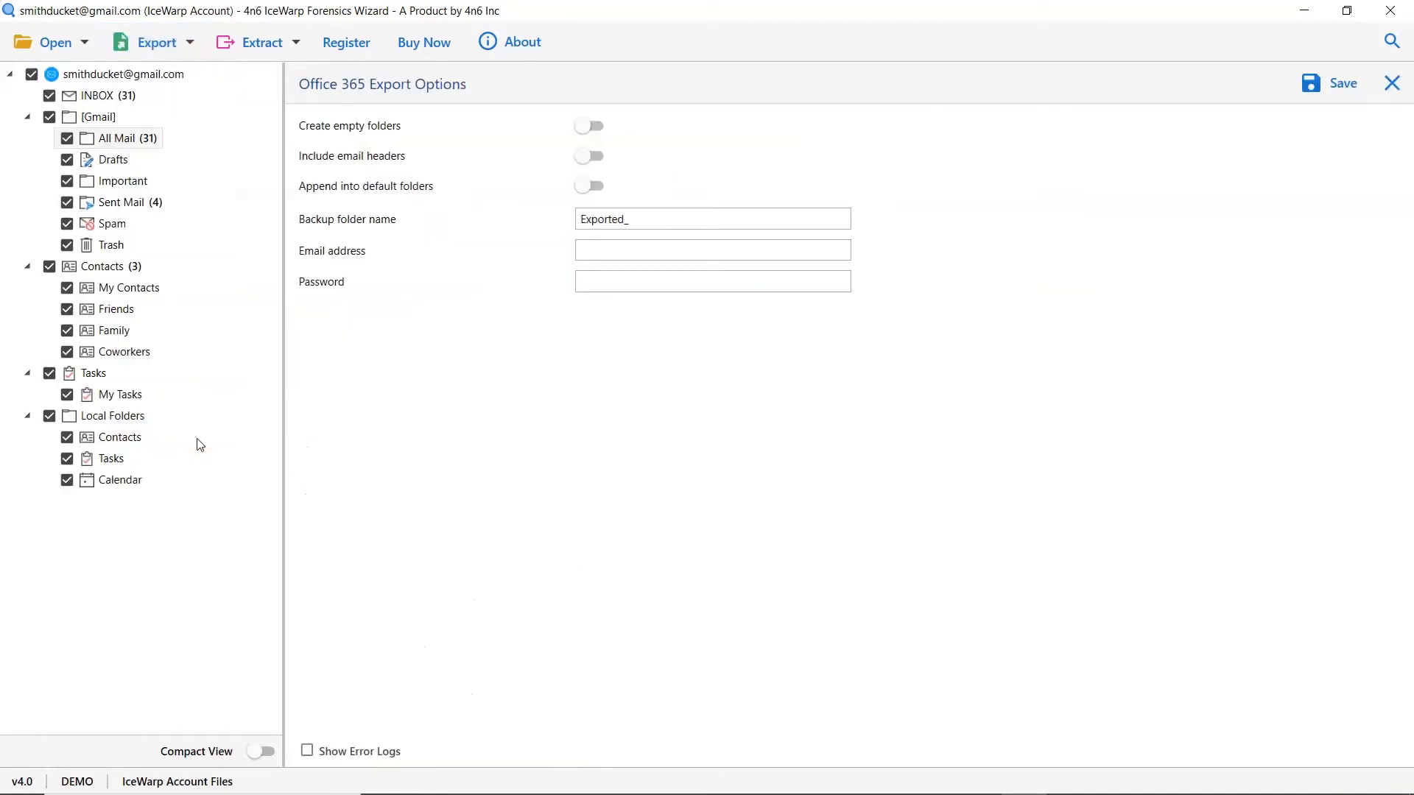
click(49, 265)
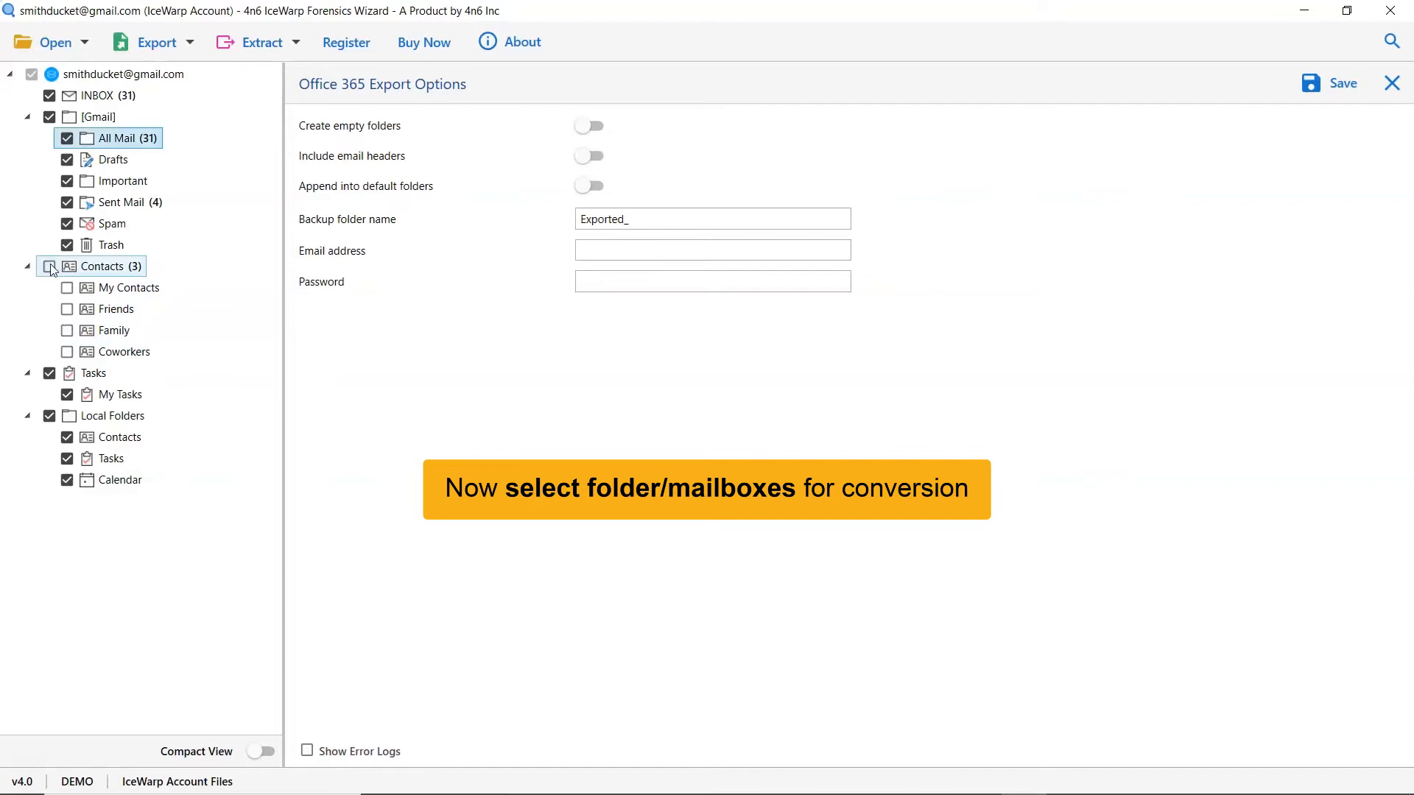
click(67, 245)
click(67, 224)
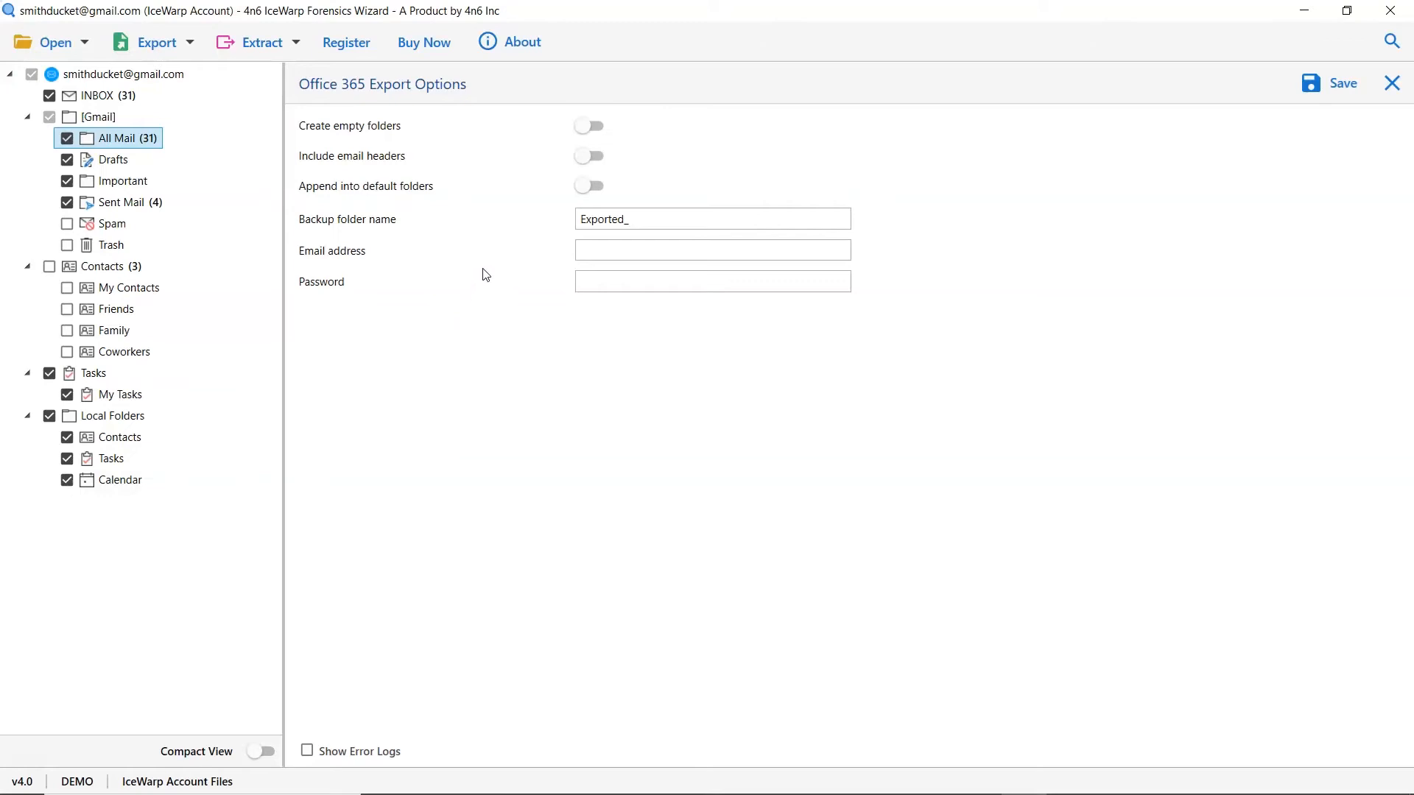
- Try the Create empty folders, Include email headers and Append into default folders options, switching each back off
click(588, 128)
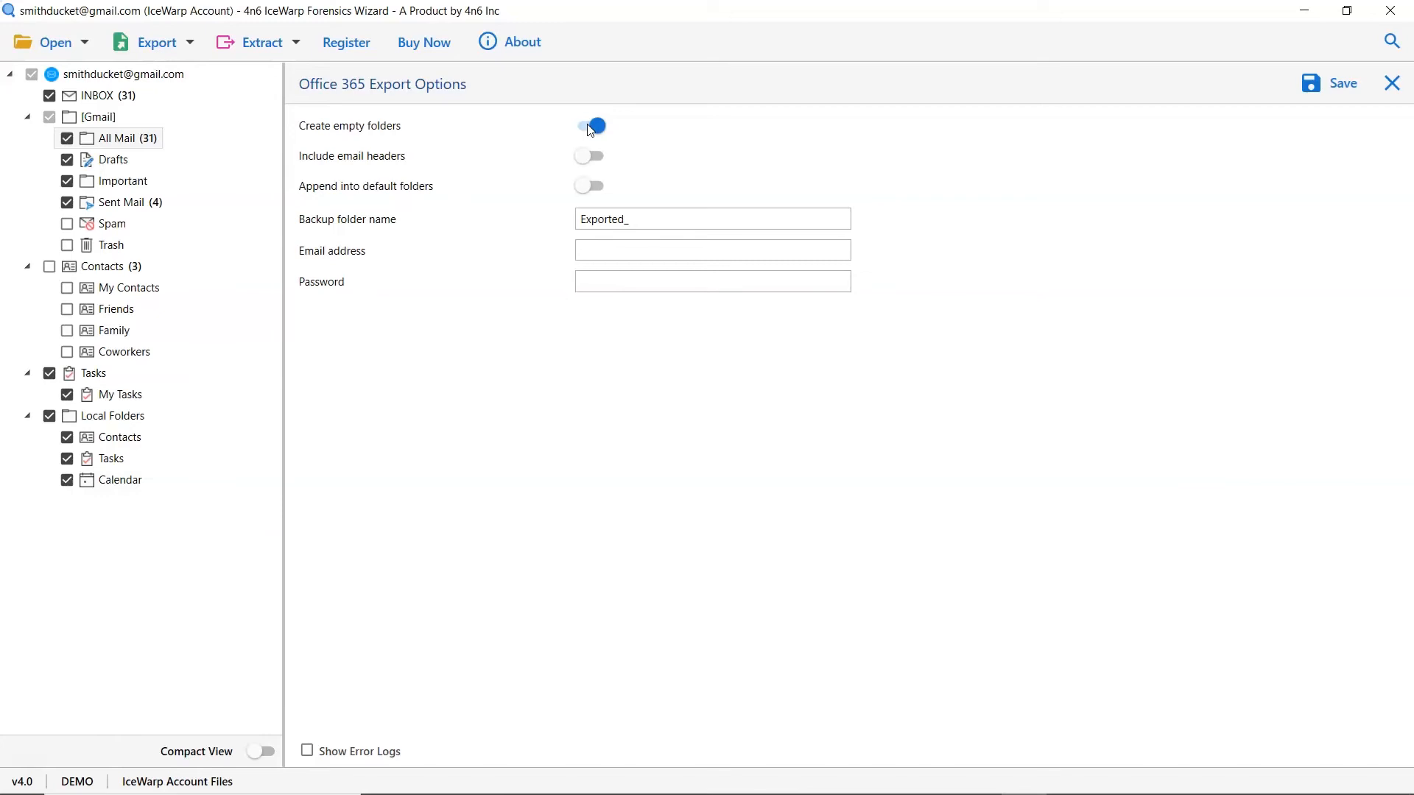
click(590, 129)
click(587, 161)
click(585, 188)
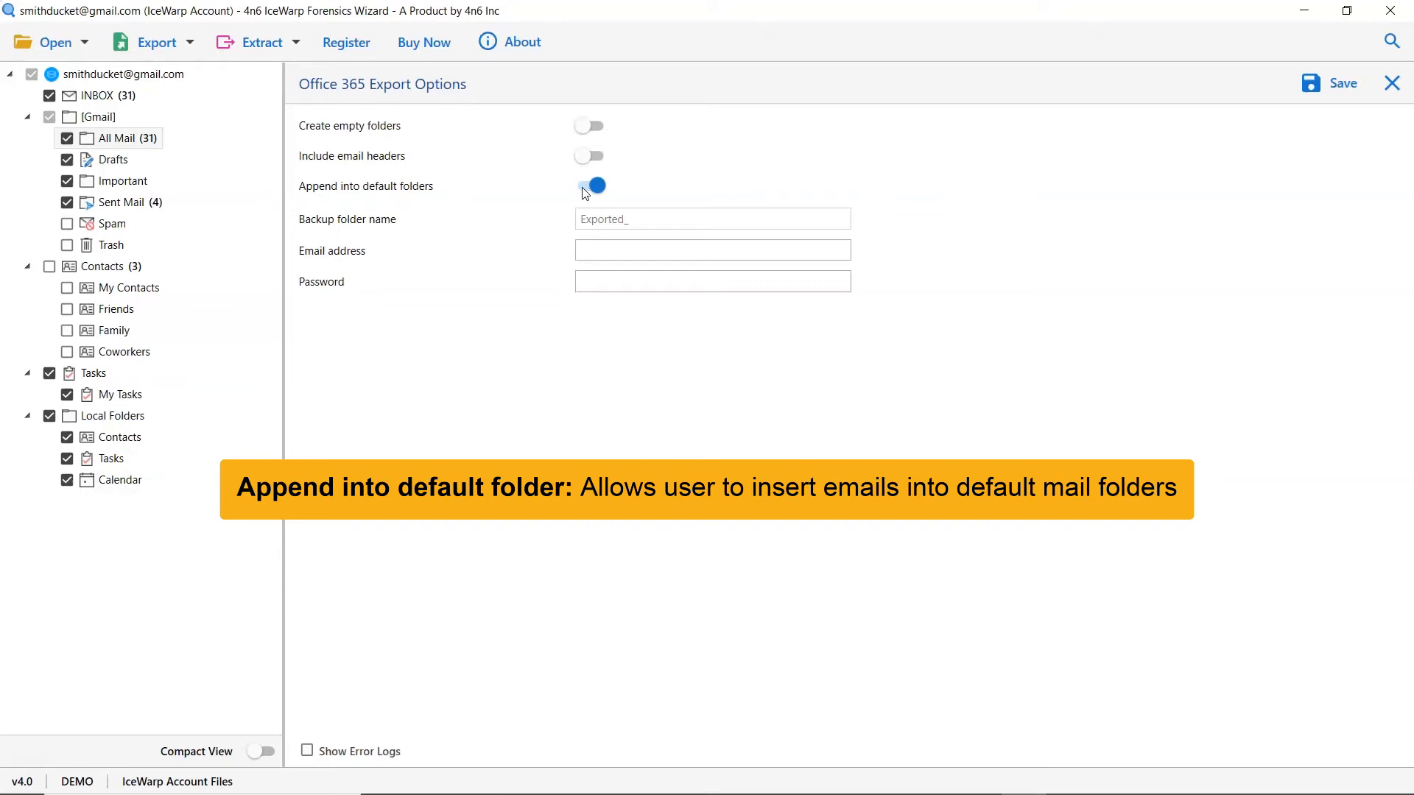
click(585, 188)
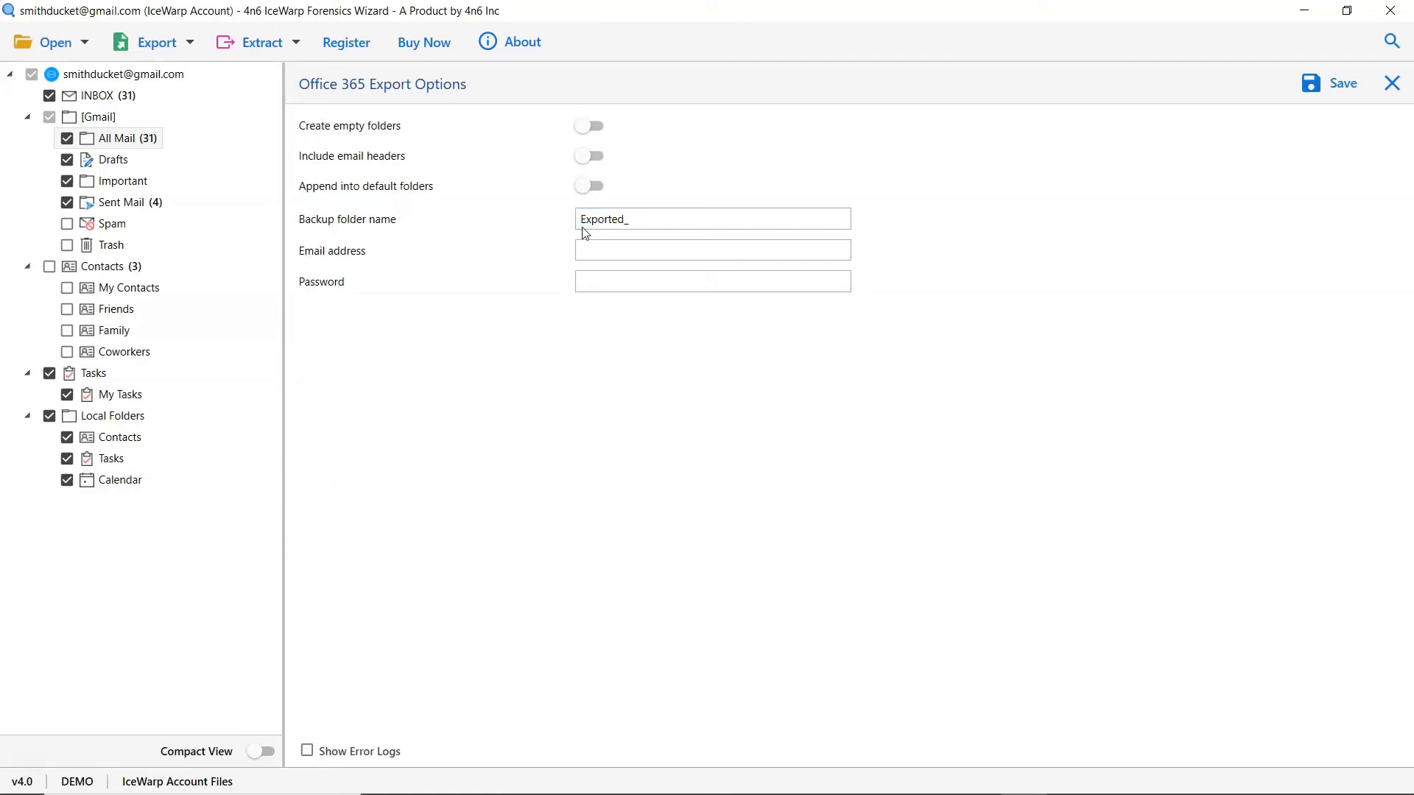
- Enter the Office 365 account's email address and password and export the selected folders
click(585, 251)
text(...)
text(.onmicrosoft)
text(.com)
key(Tab)
text(•••••••••••)
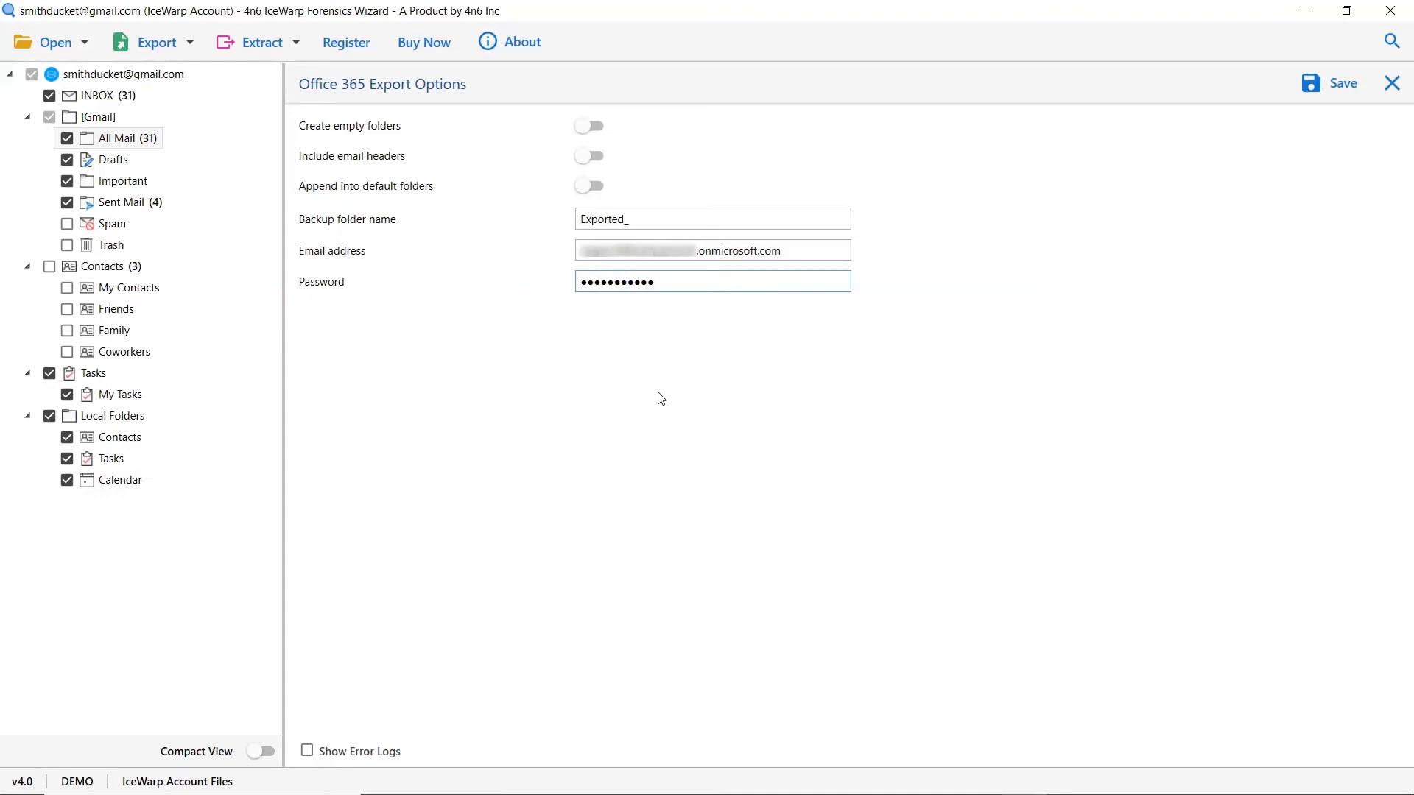
click(1336, 91)
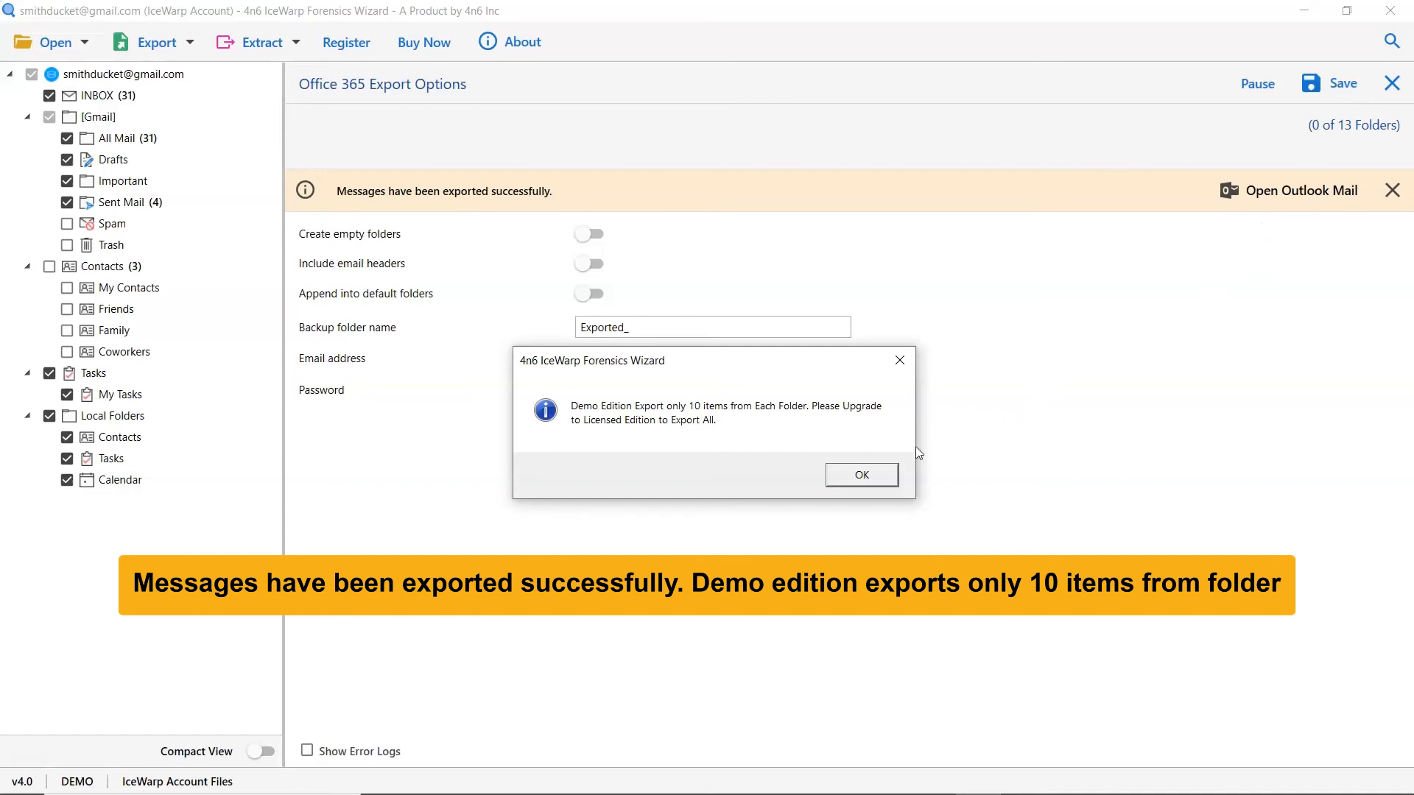
click(860, 481)
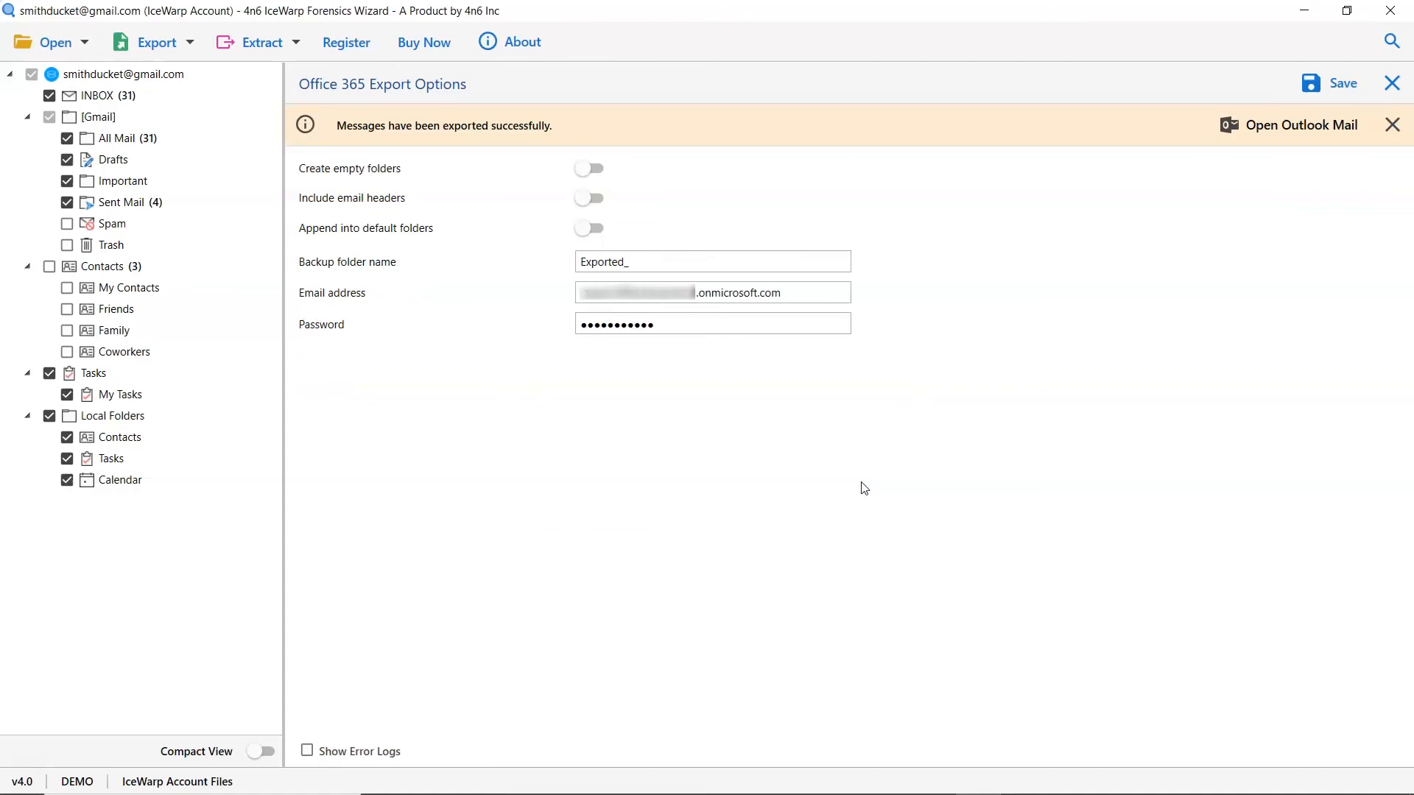
- Switch to Outlook Mail and check the All Mail and Sent Mail folders inside the Exported_ folder
click(1297, 145)
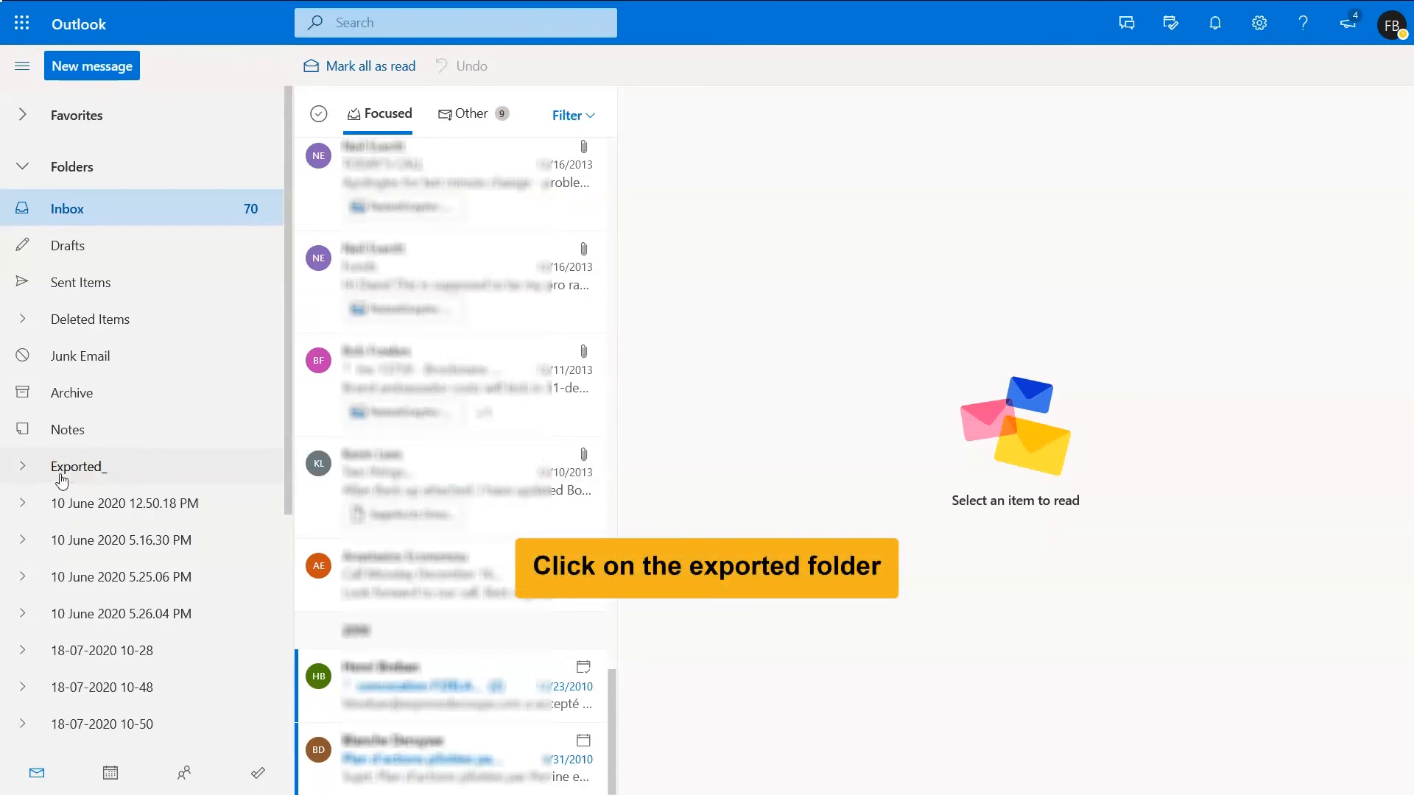
click(24, 469)
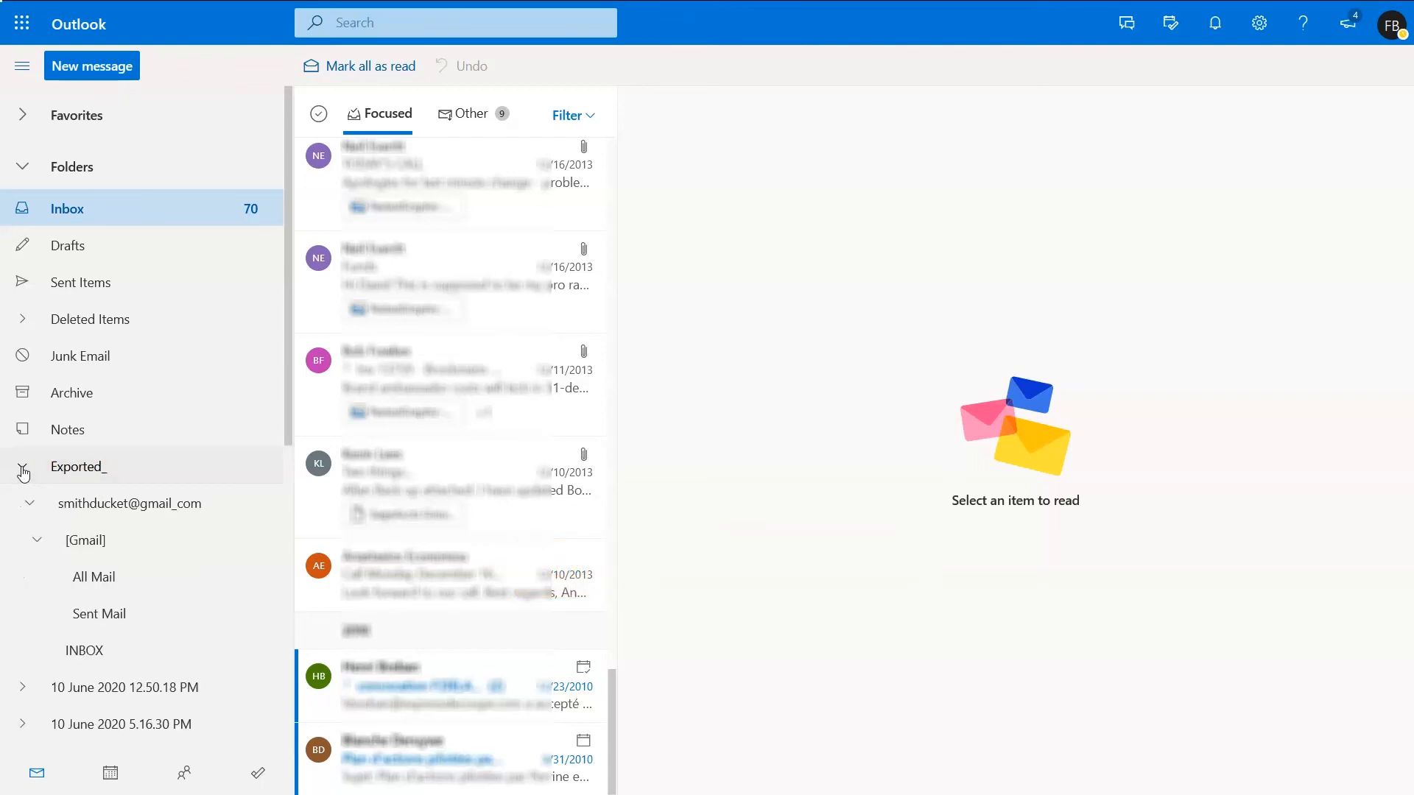
click(112, 578)
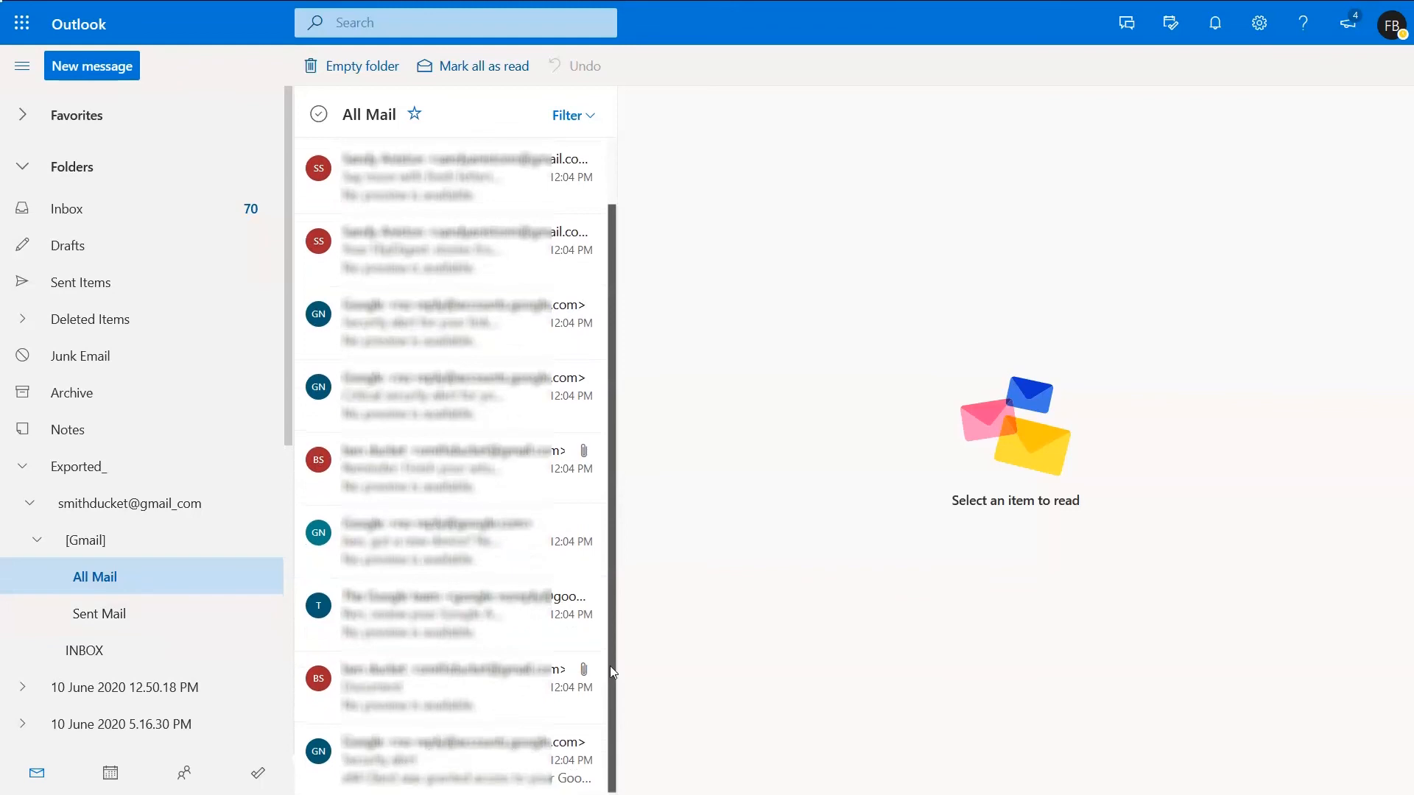
click(101, 617)
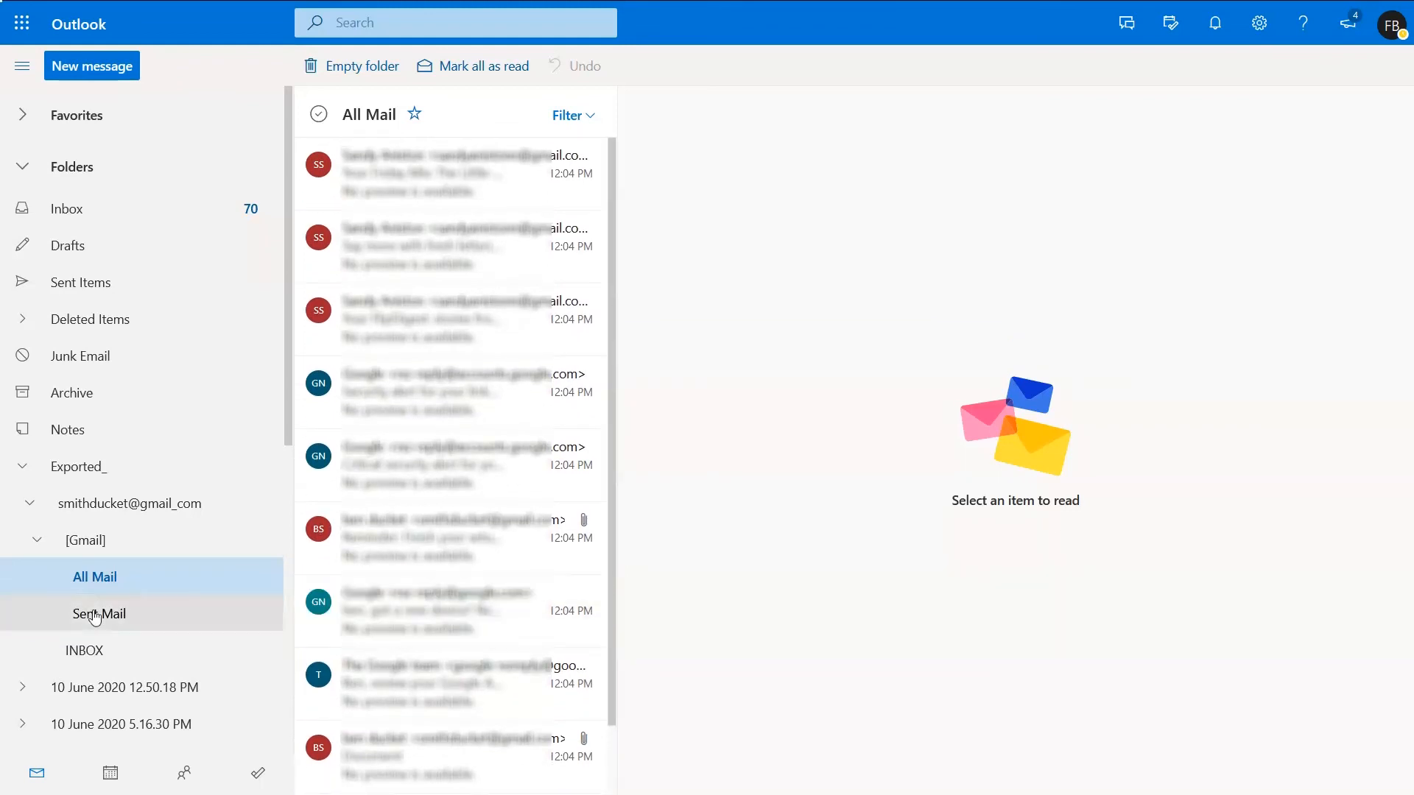